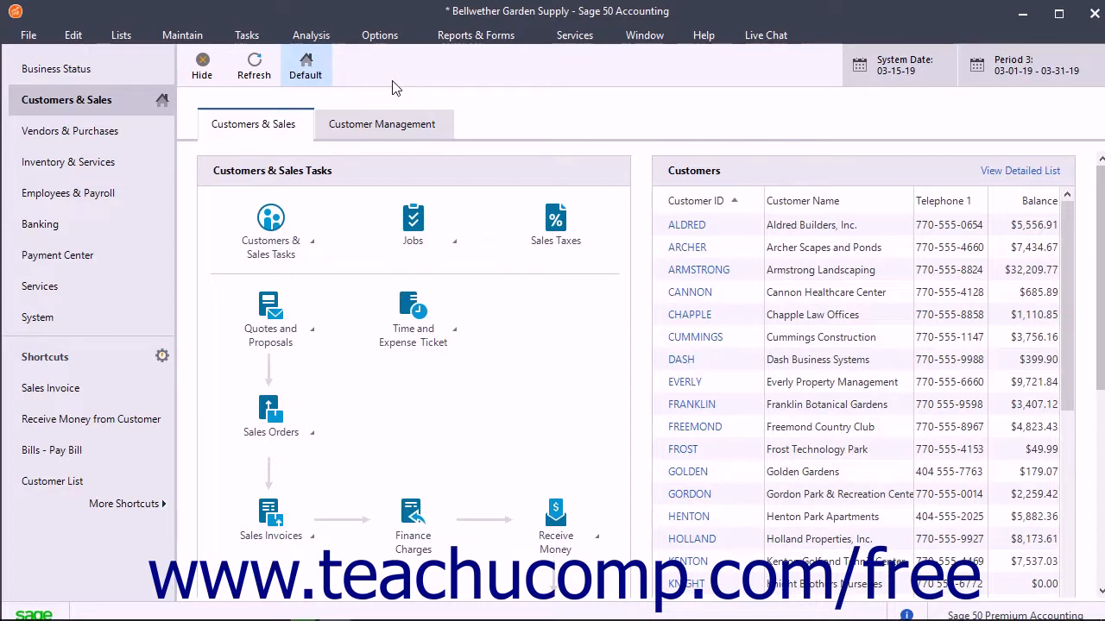
Open the Payment Manager and display the payment aging as a Bar graph
click(311, 35)
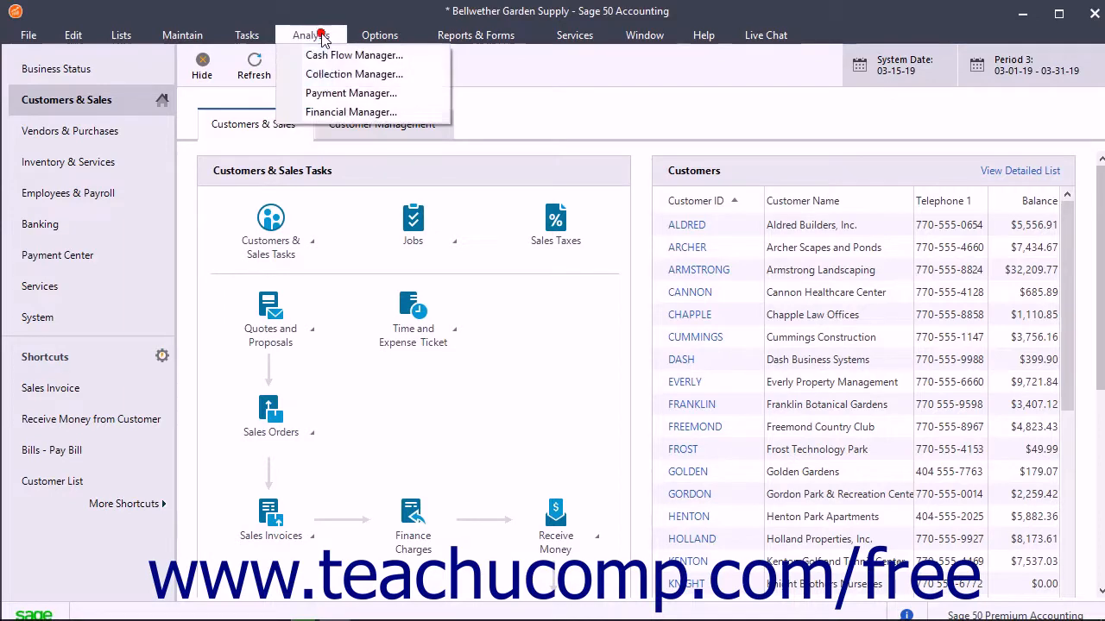
click(328, 93)
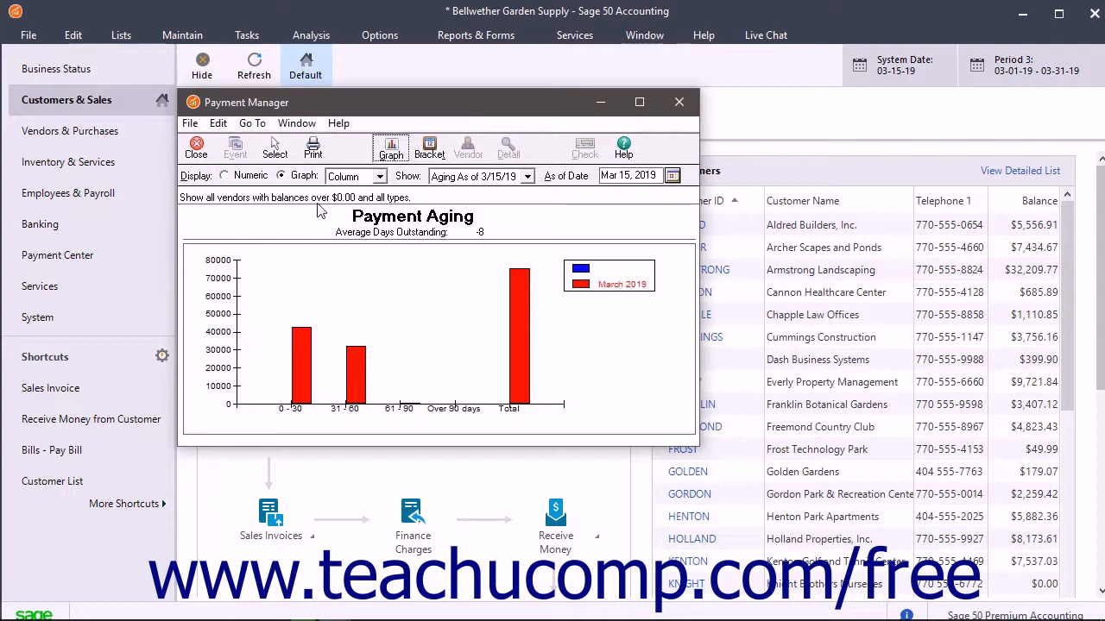
click(281, 176)
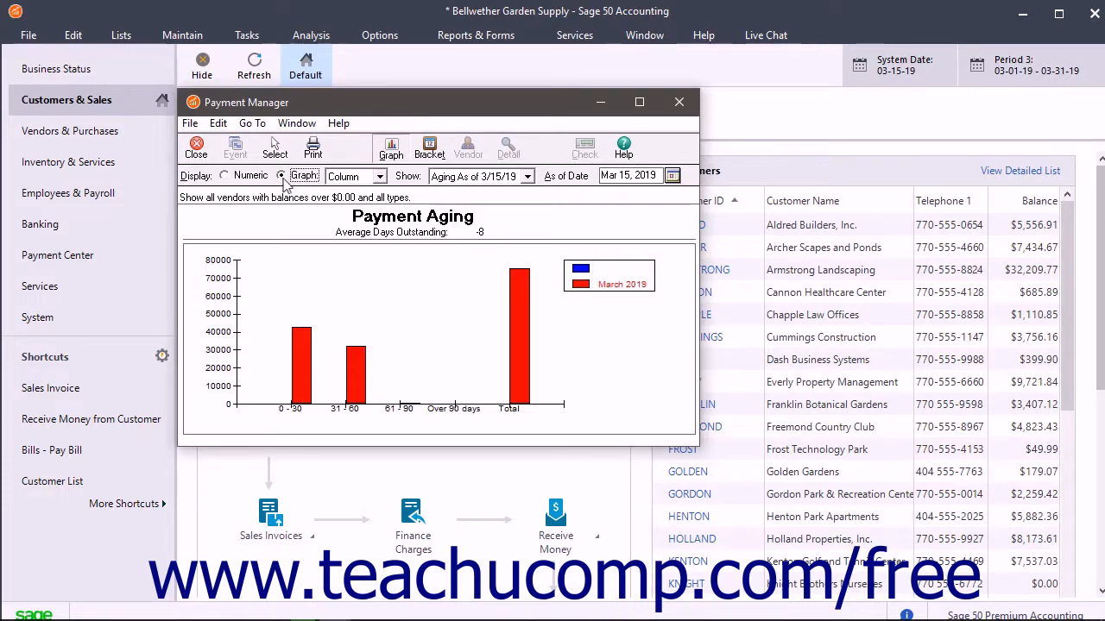
click(379, 176)
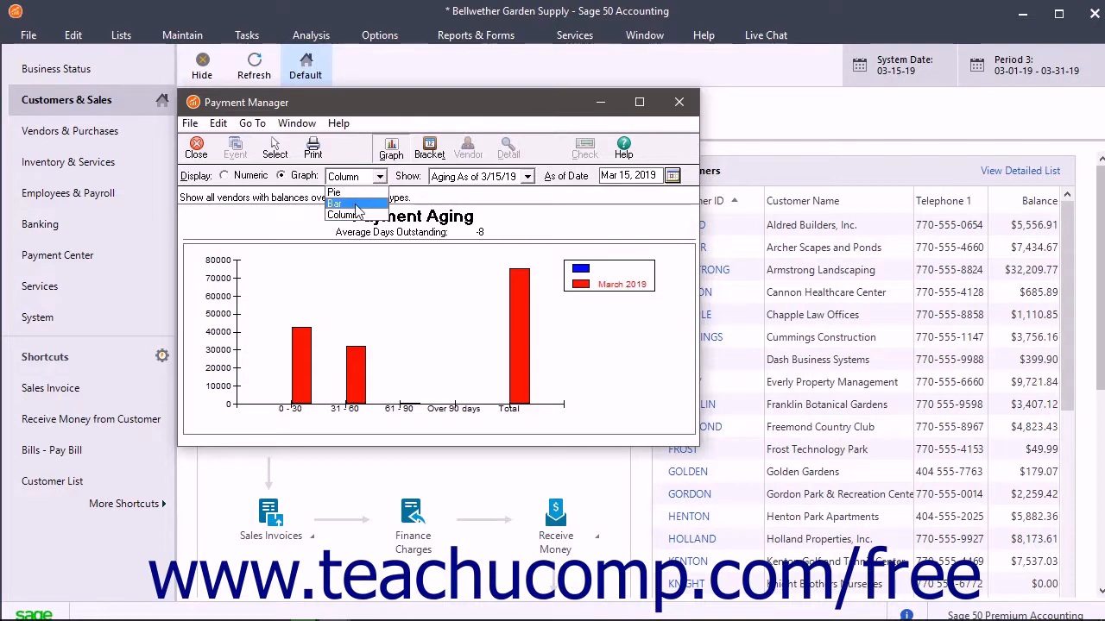
click(352, 206)
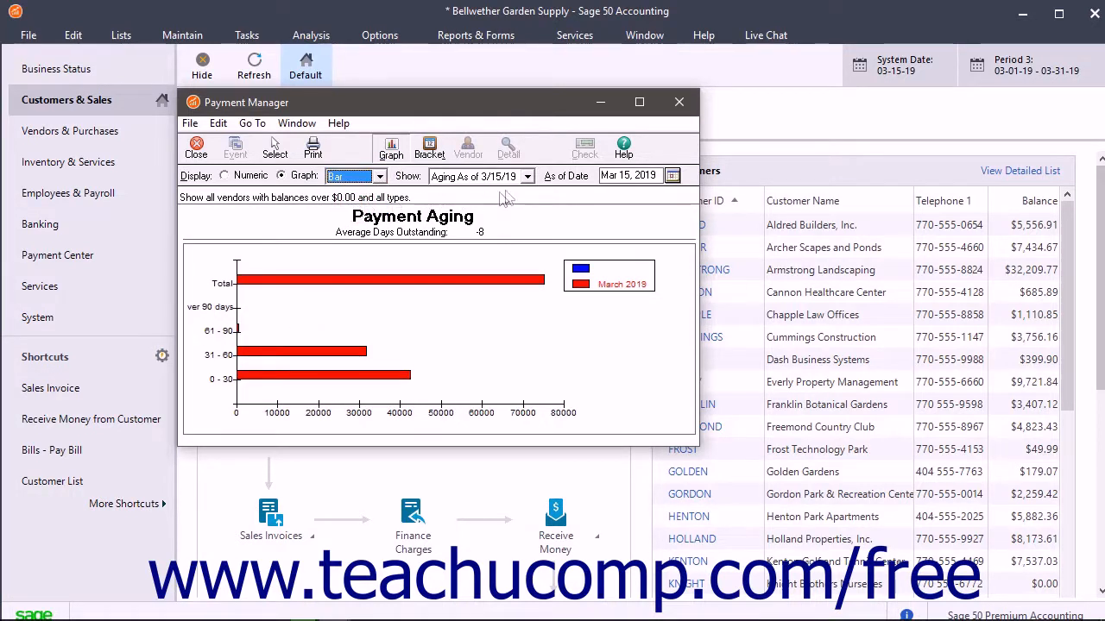
Compare payment aging for 2/15/19 vs 3/15/19 and switch the display to Numeric
click(528, 177)
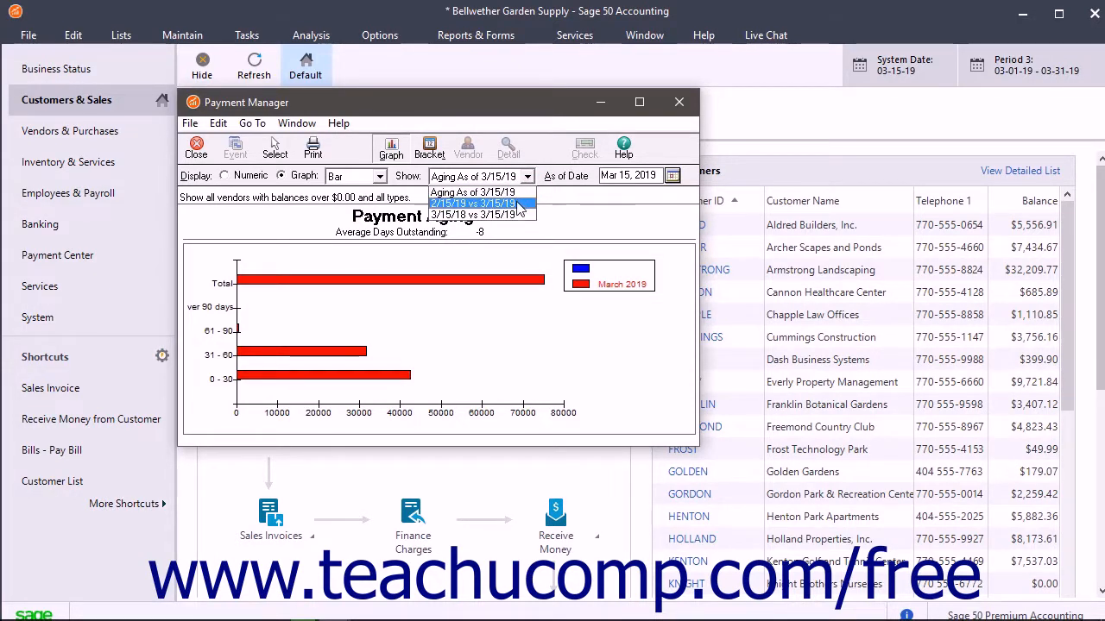
click(515, 203)
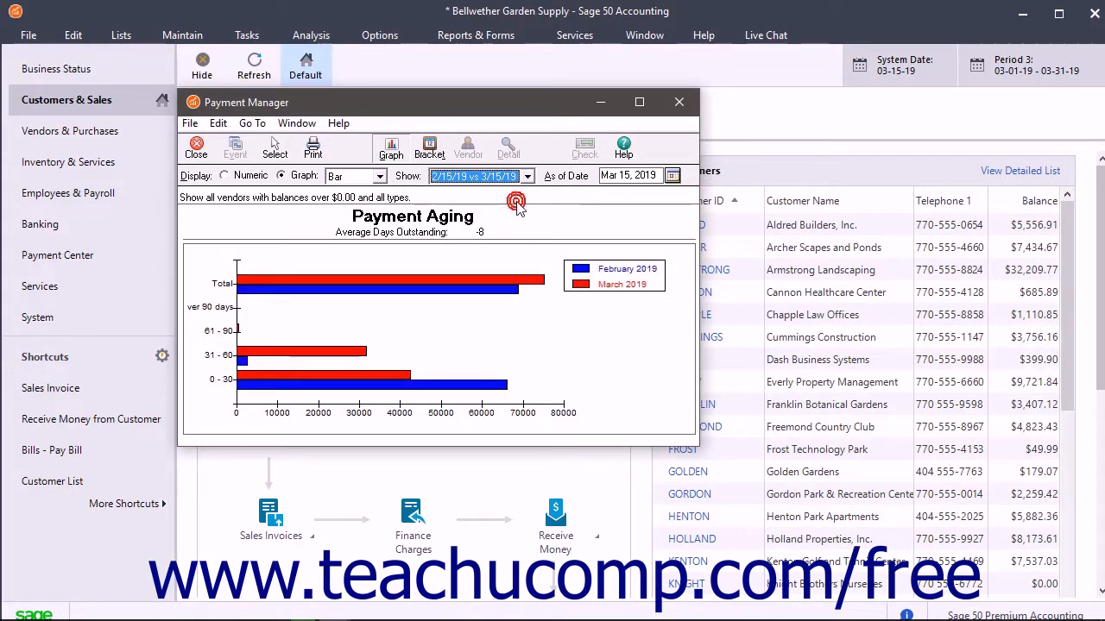
click(673, 176)
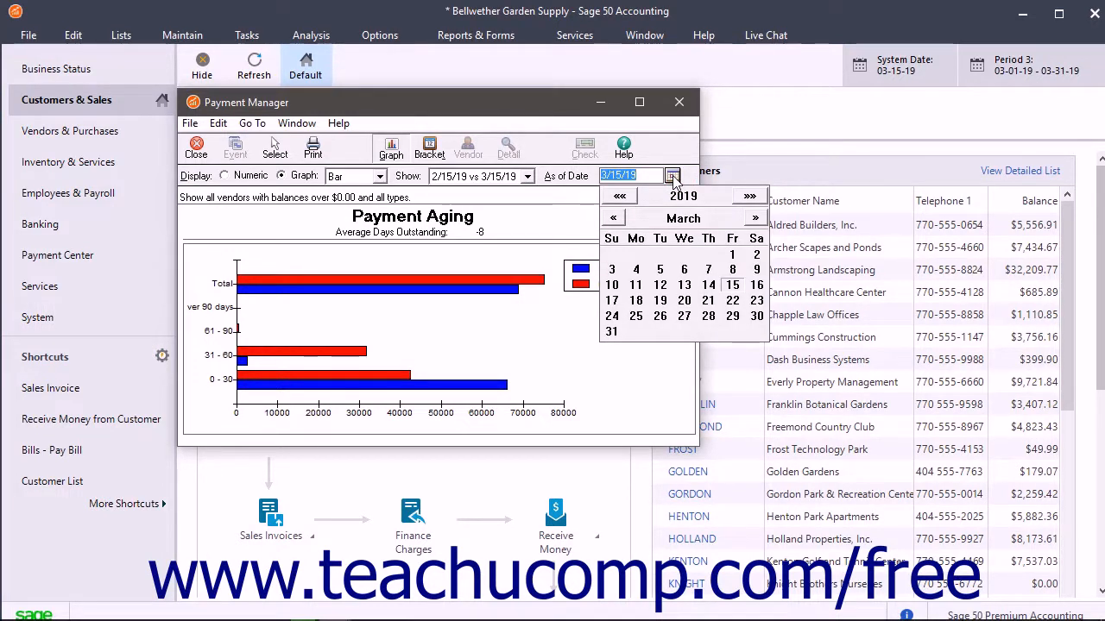
click(673, 176)
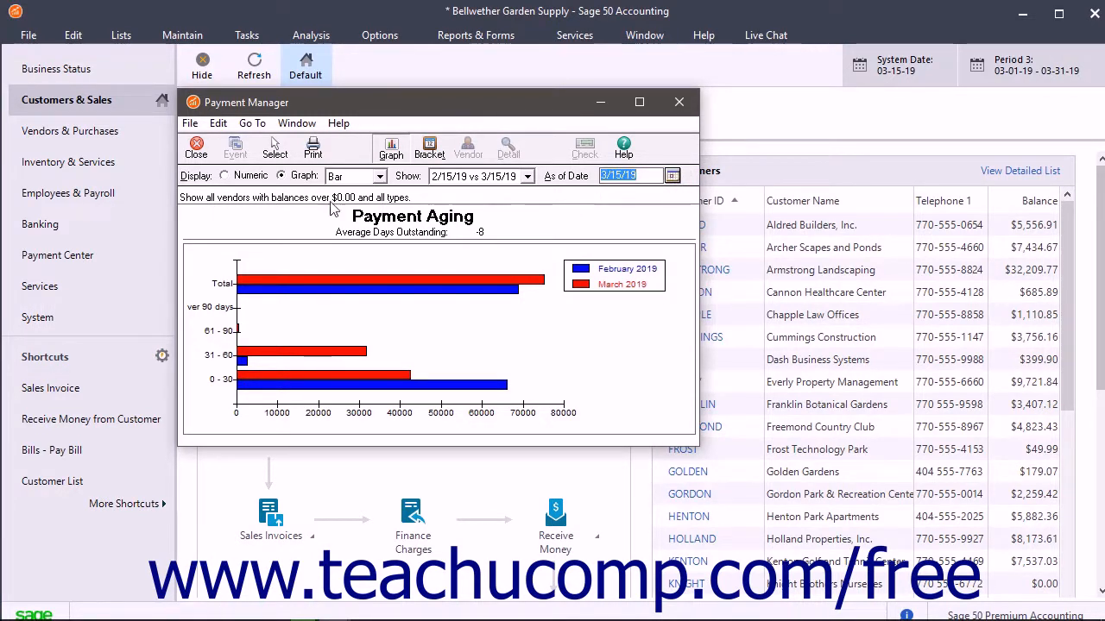
click(226, 176)
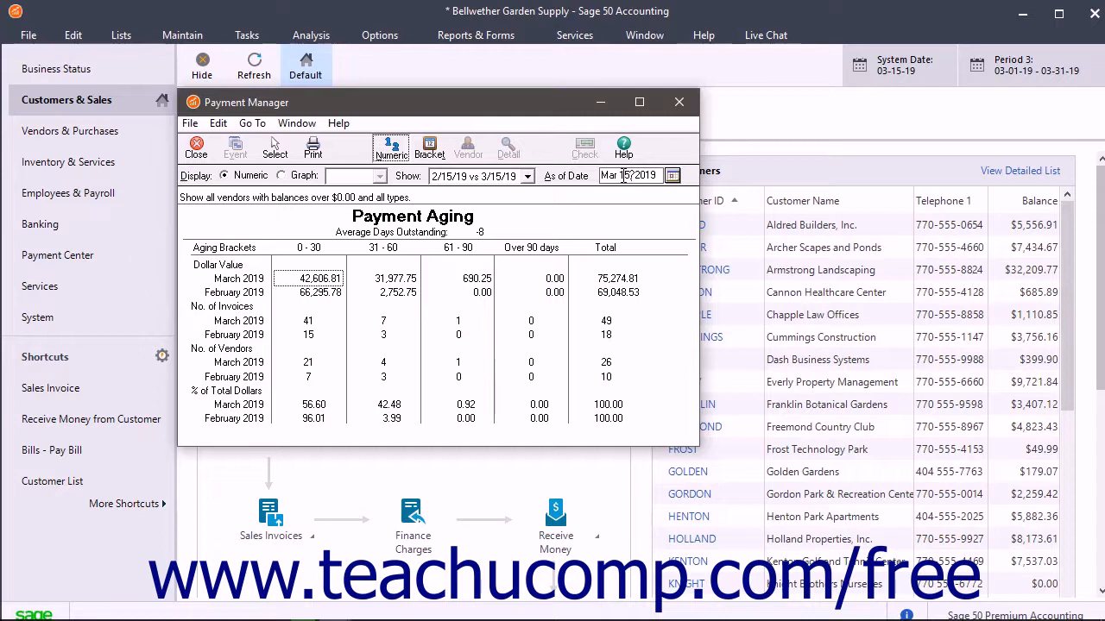
Show the individual invoices in the 31 - 60 days past due bracket
click(438, 152)
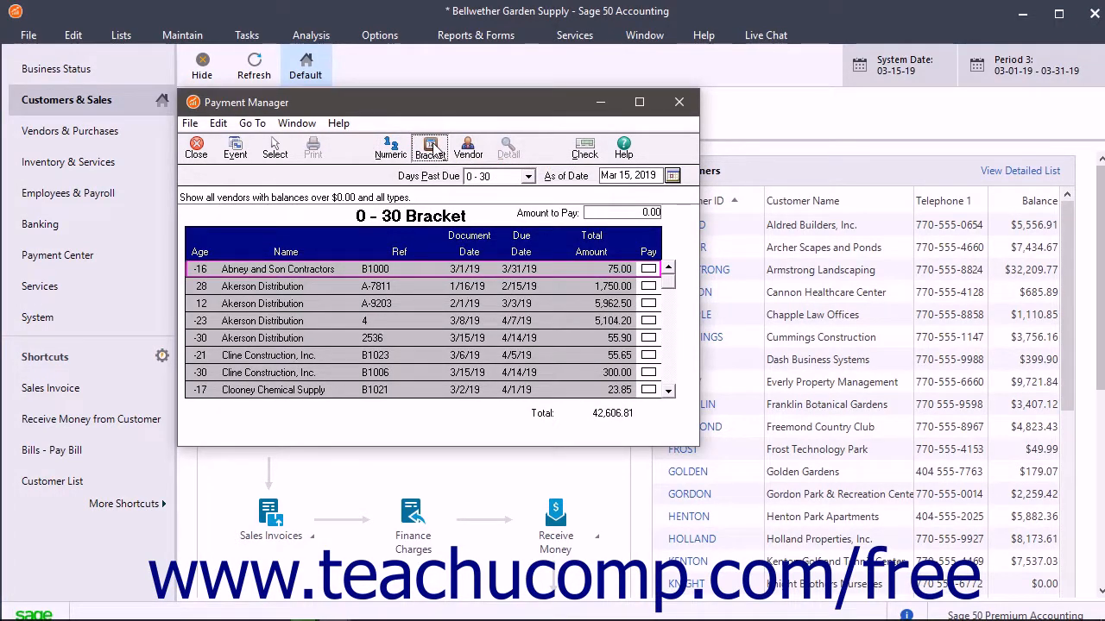
click(528, 177)
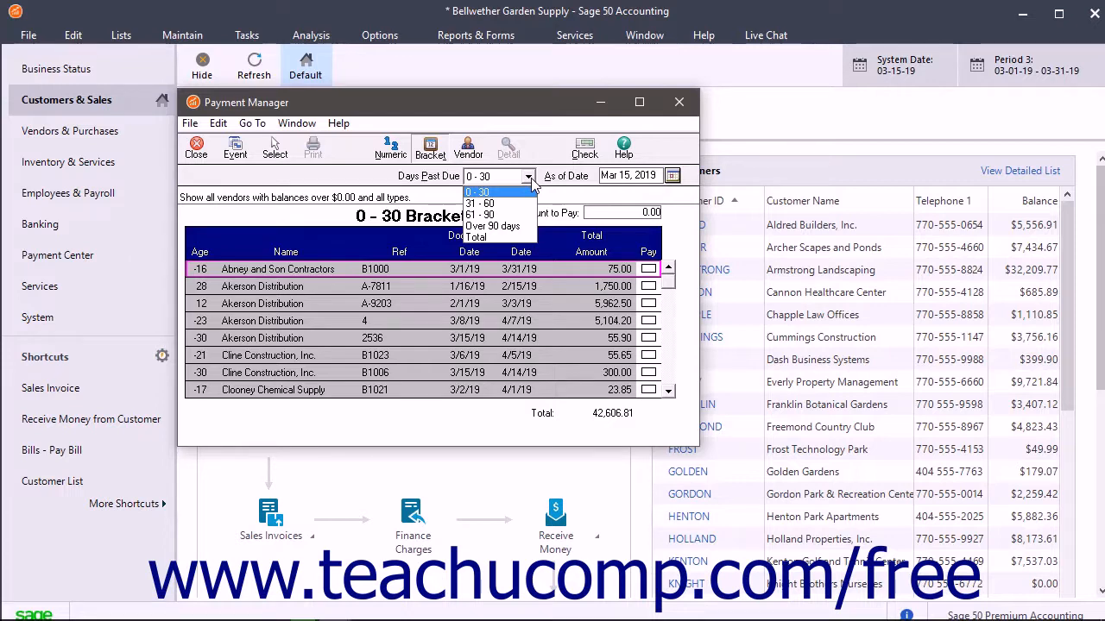
click(518, 204)
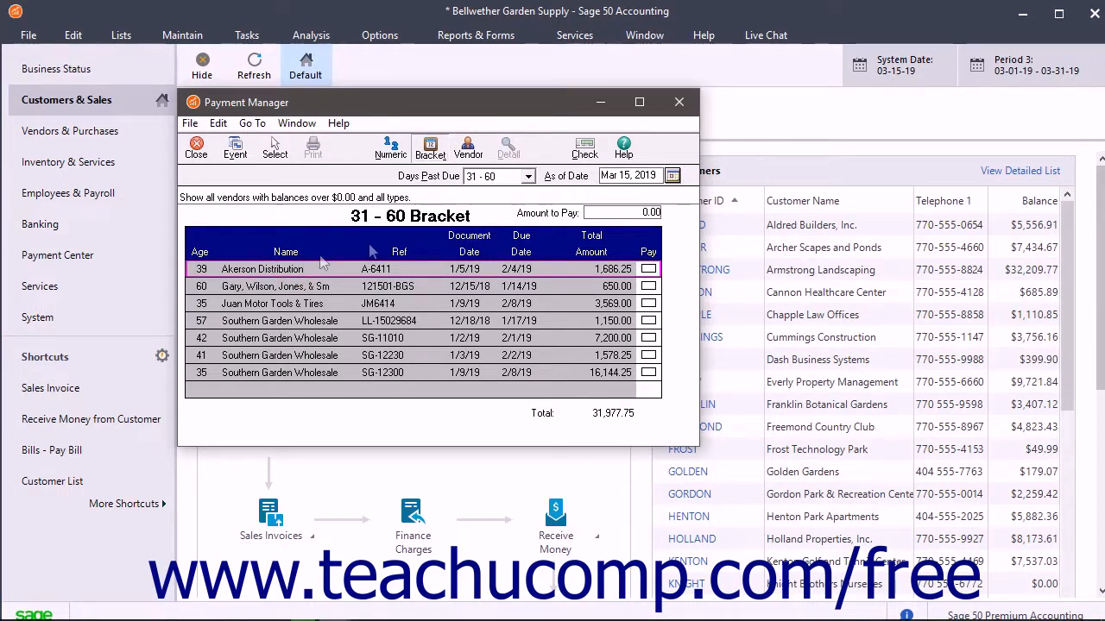
Examine Akerson Distribution's vendor detail and the underlying purchase invoice, and return to the bracket list
click(467, 149)
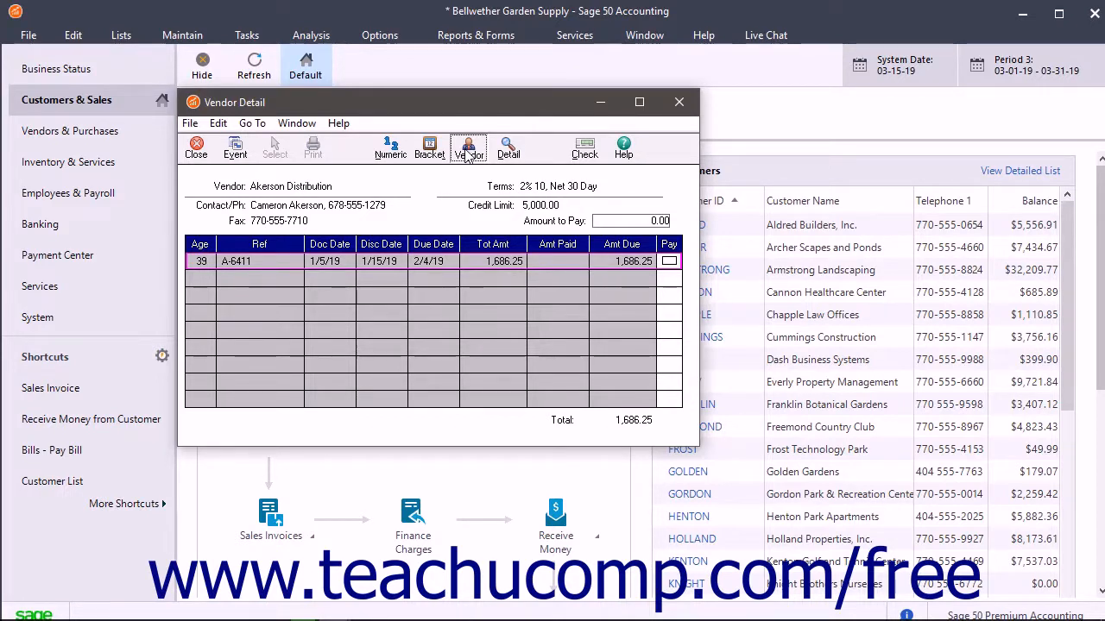
click(336, 263)
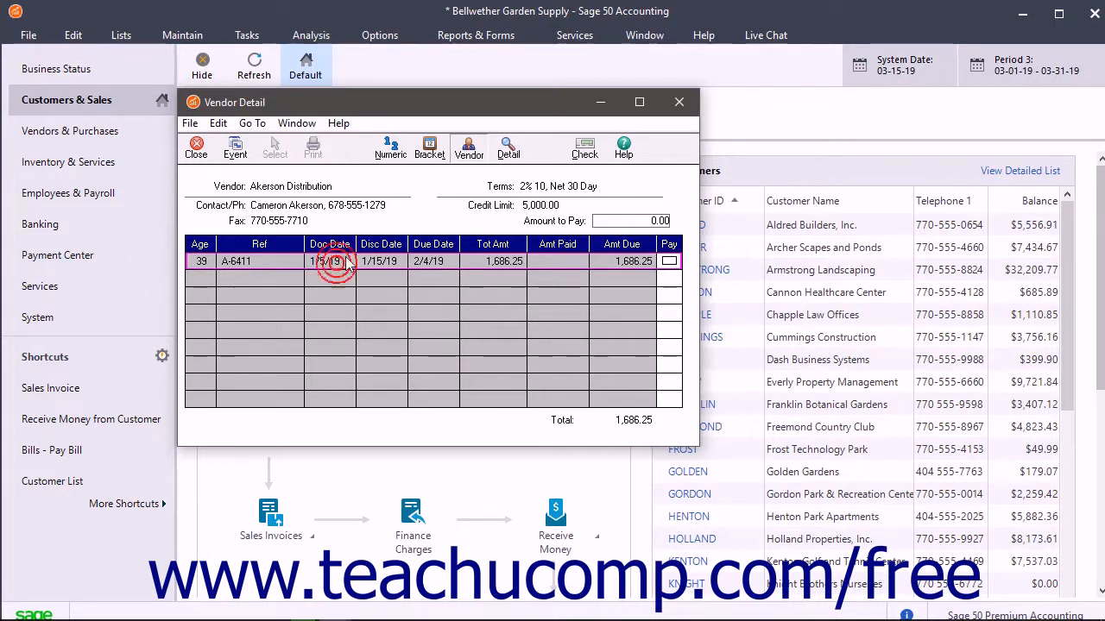
click(513, 155)
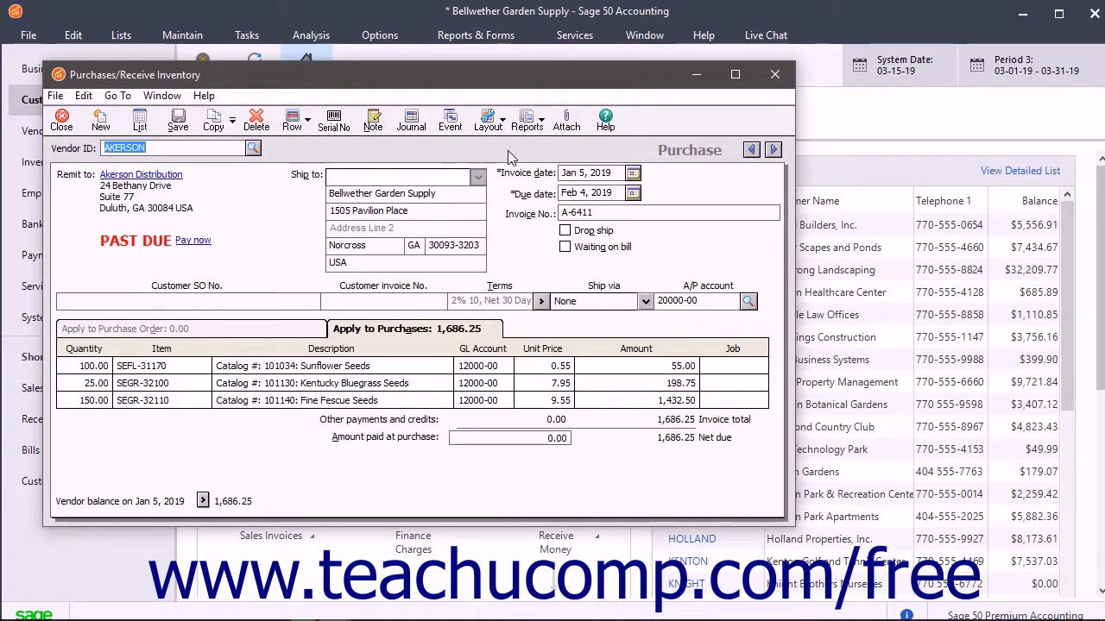
click(61, 120)
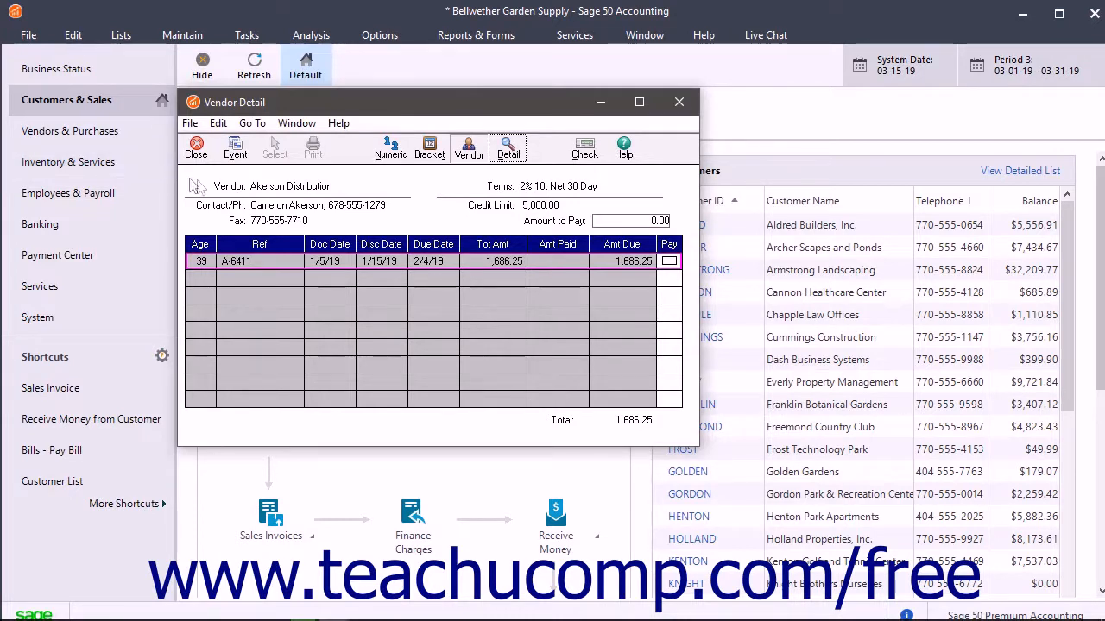
click(436, 152)
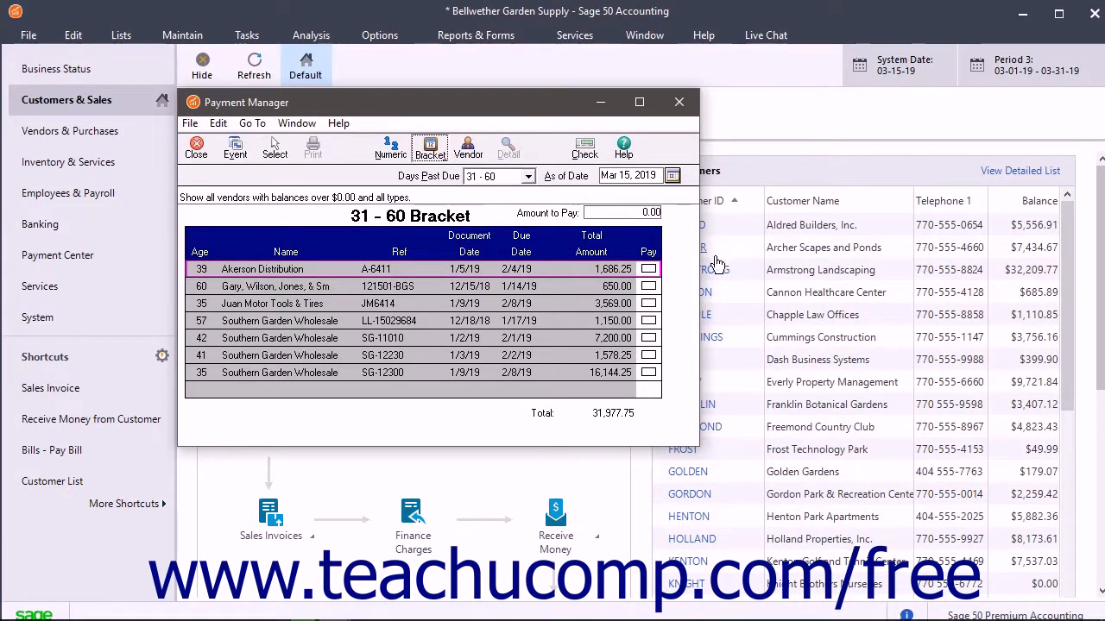
Mark for payment the invoices from Akerson Distribution and Gary, Wilson, Jones, & Sm, plus the 1,150.00 Southern Garden Wholesale invoice
click(649, 270)
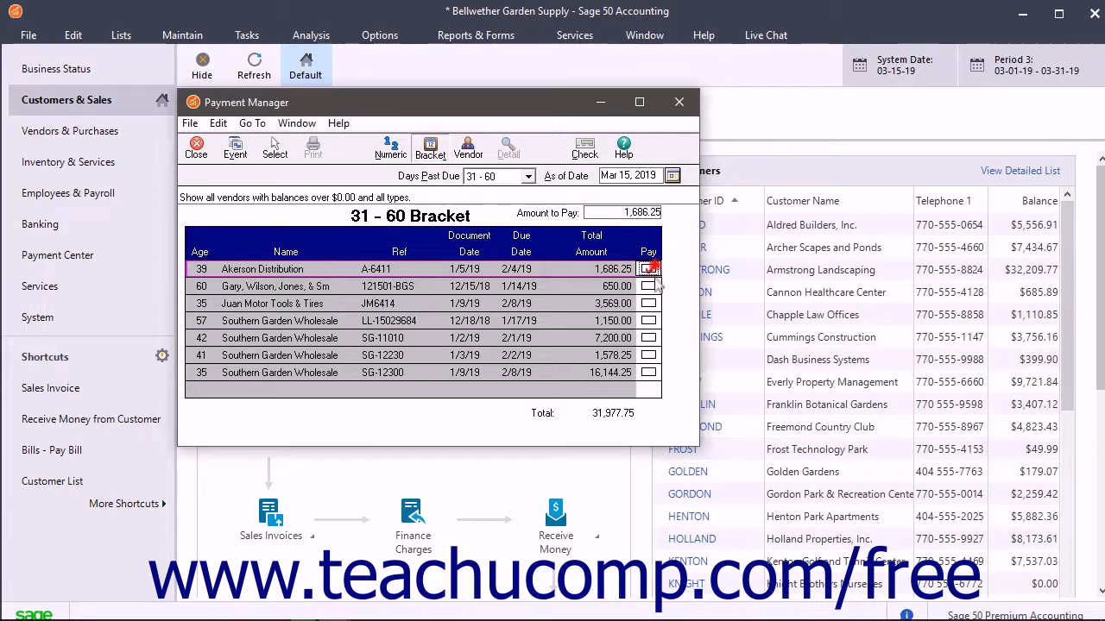
click(648, 286)
click(648, 321)
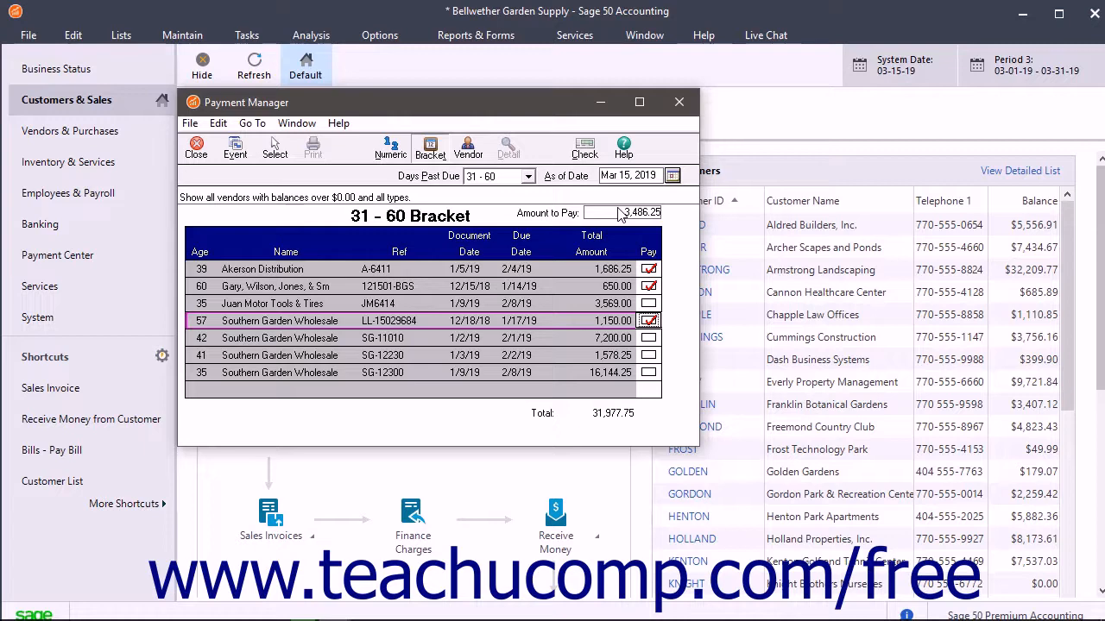
Set up disbursement checks for the marked invoices using the OCR AP Laser Preprinted form
click(585, 148)
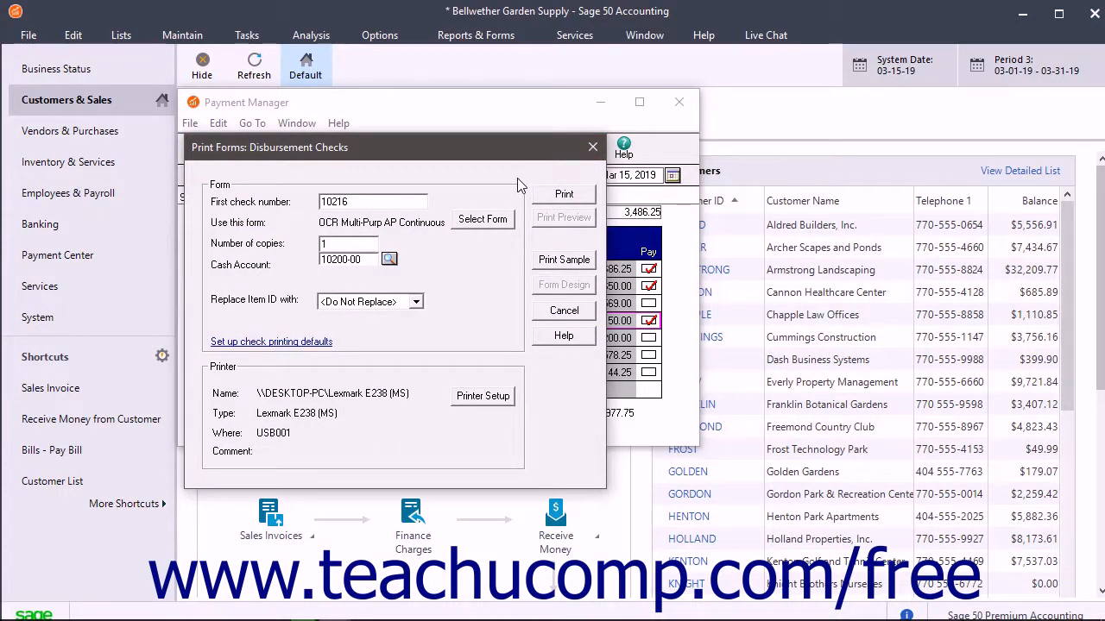
click(477, 223)
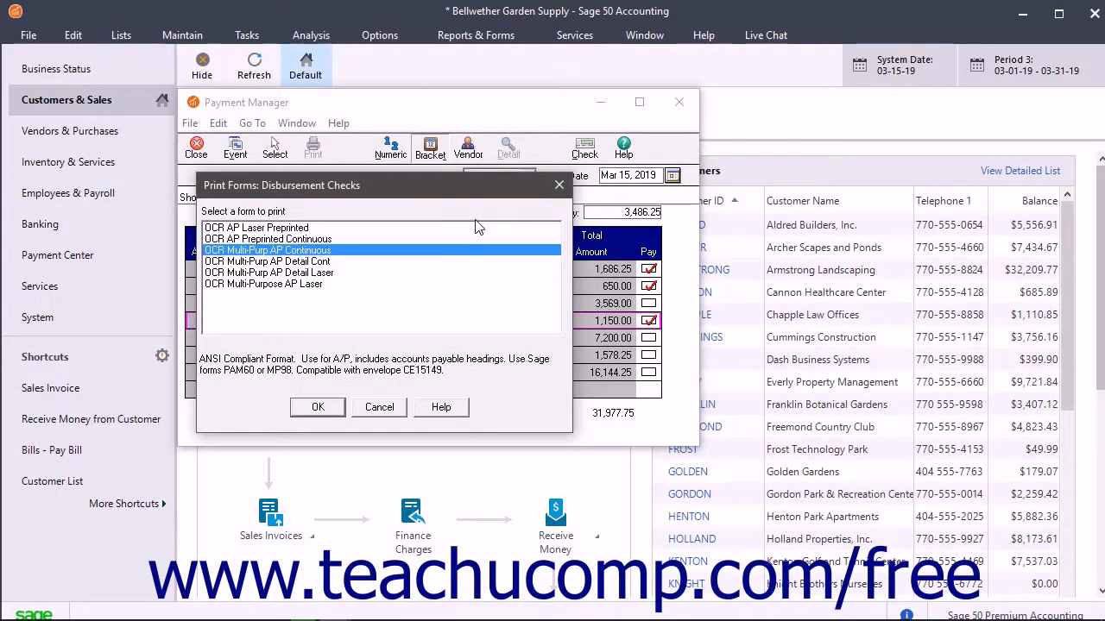
click(287, 228)
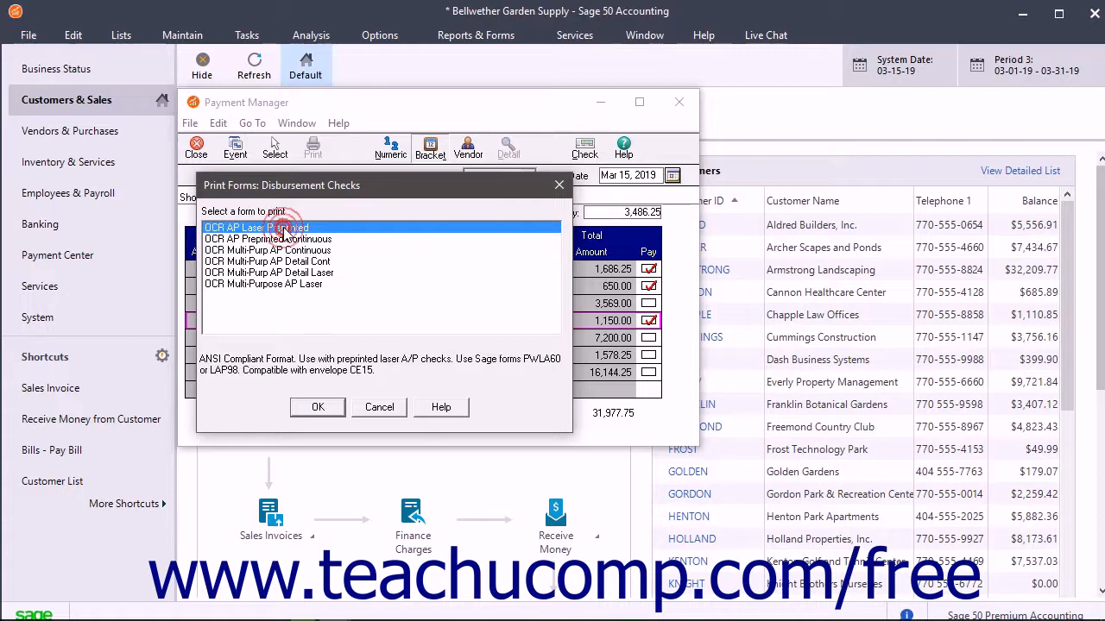
click(317, 407)
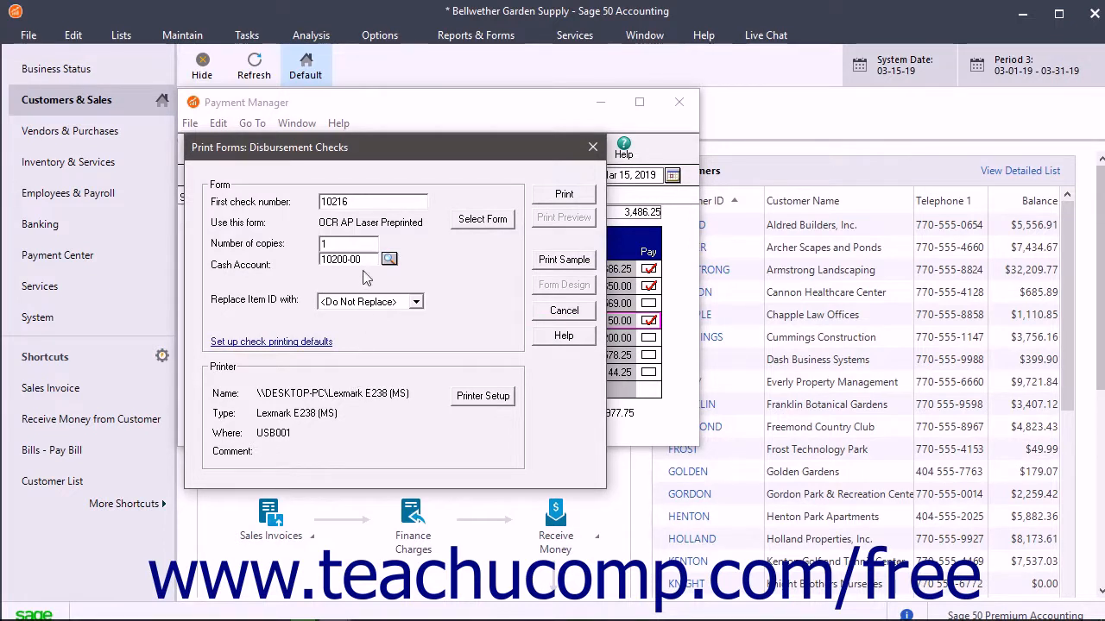
Review the cash account choices for the checks, cancel the printing and close the Payment Manager
click(370, 202)
click(389, 259)
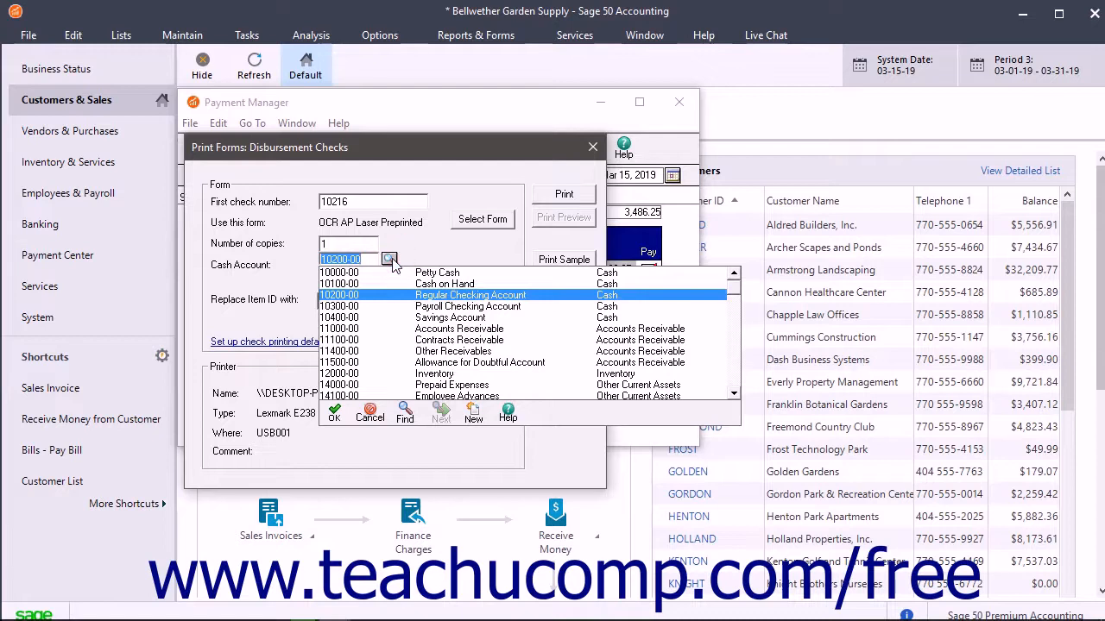
key(Tab)
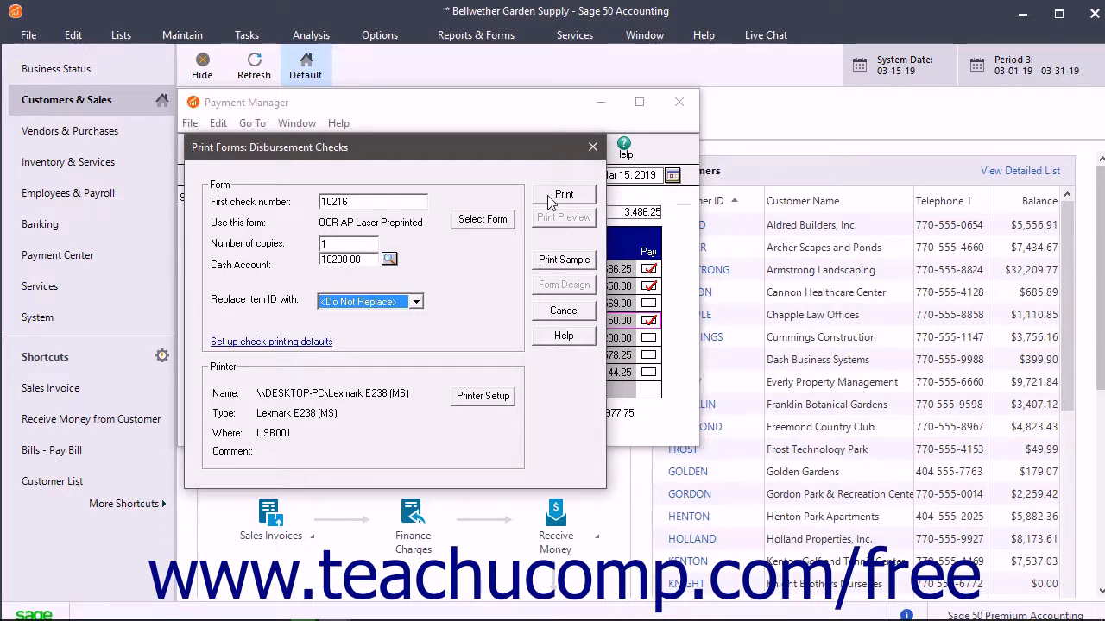
click(563, 311)
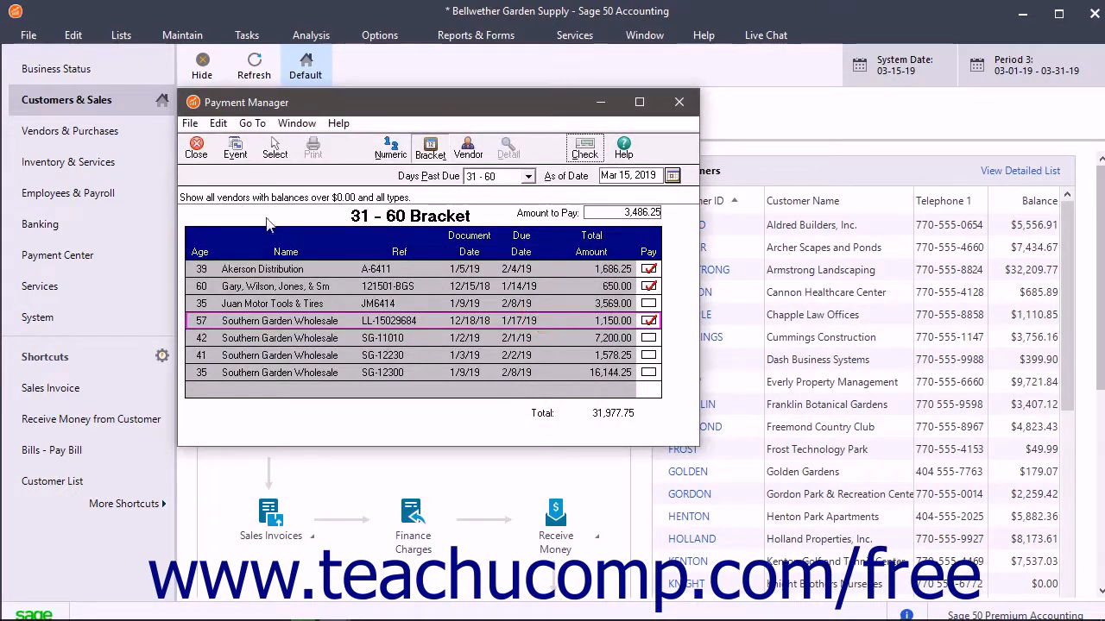
click(200, 150)
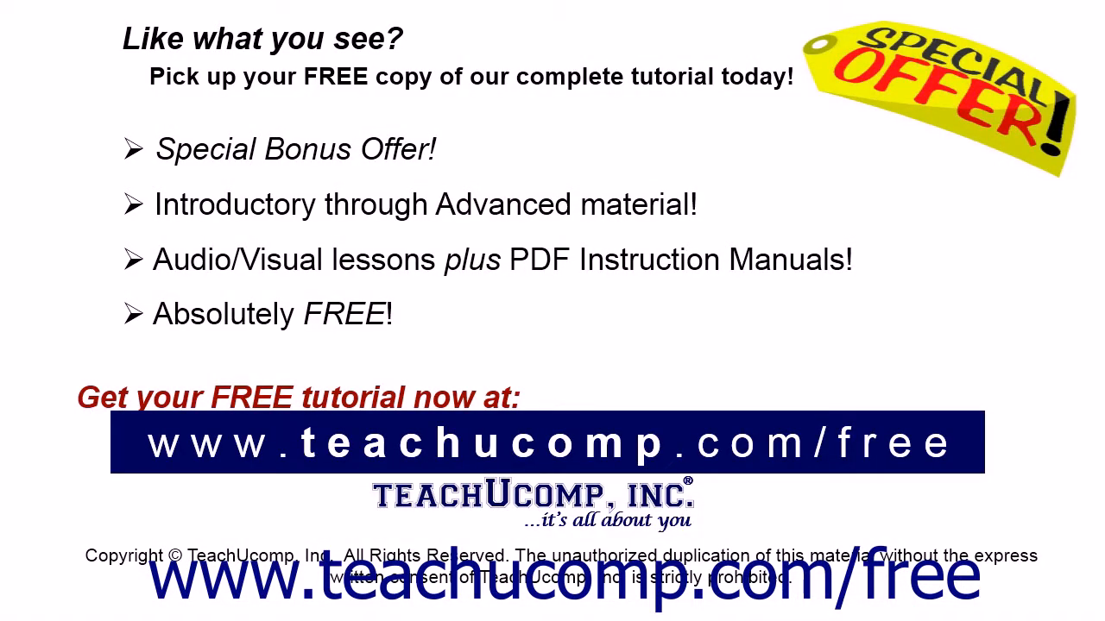